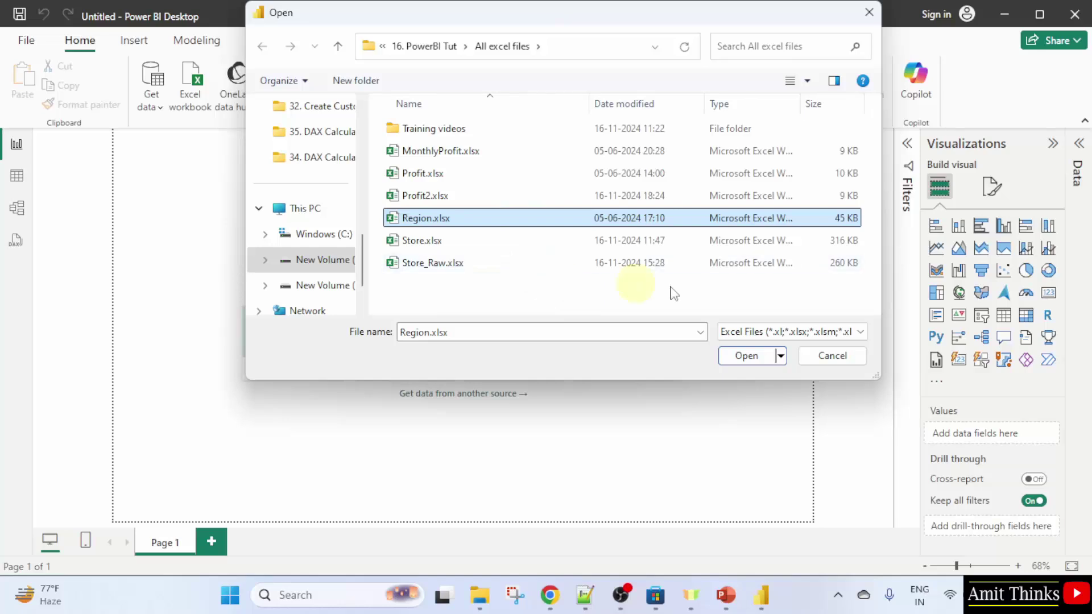
- Import the Location sheet from the Region.xlsx workbook and load it into the report
left_click(763, 357)
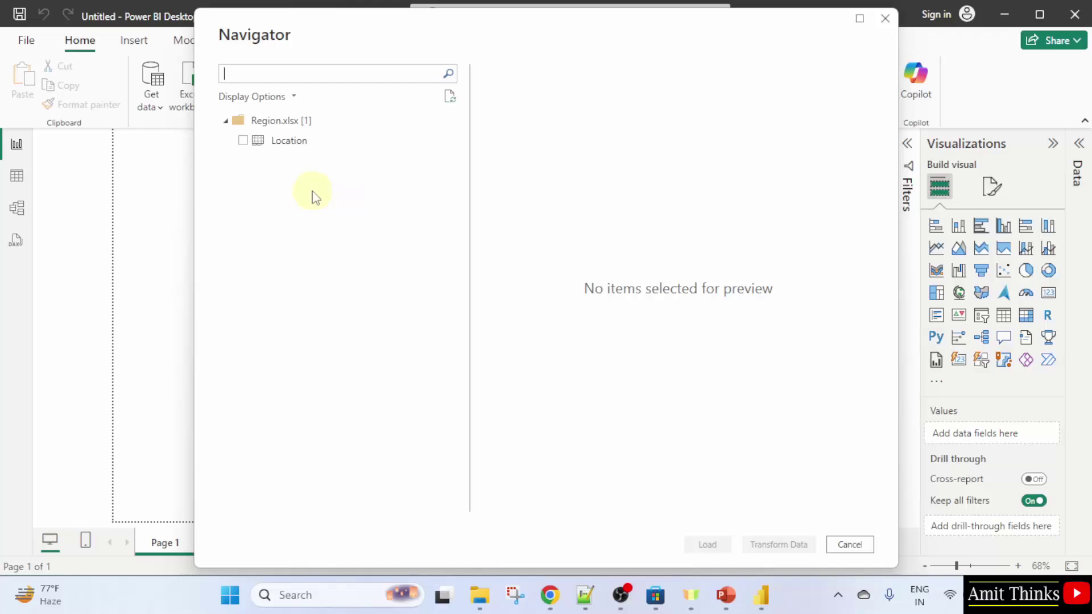
left_click(243, 142)
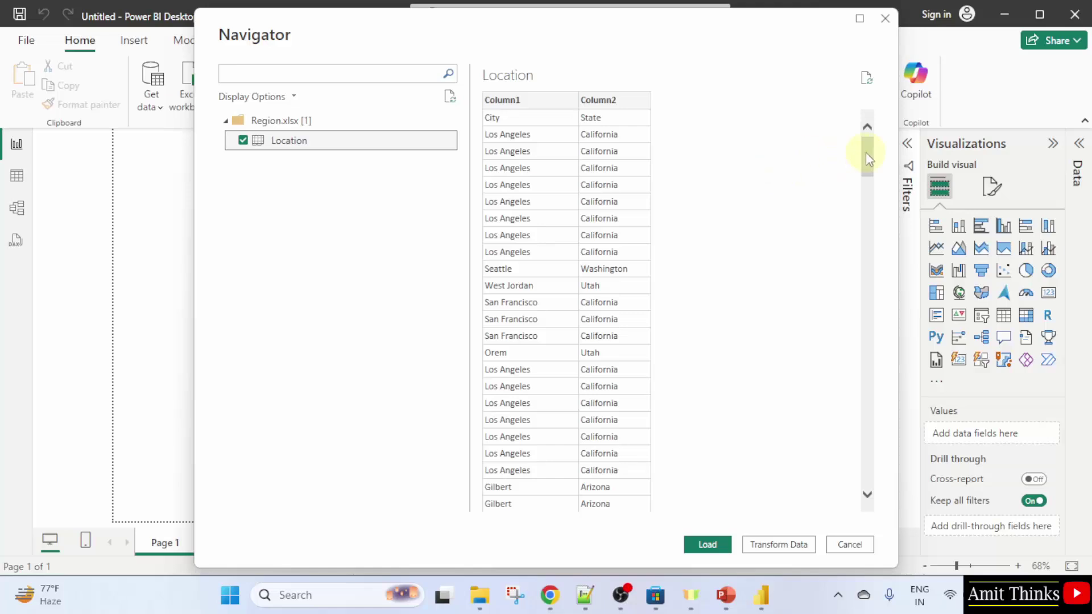
left_click(716, 546)
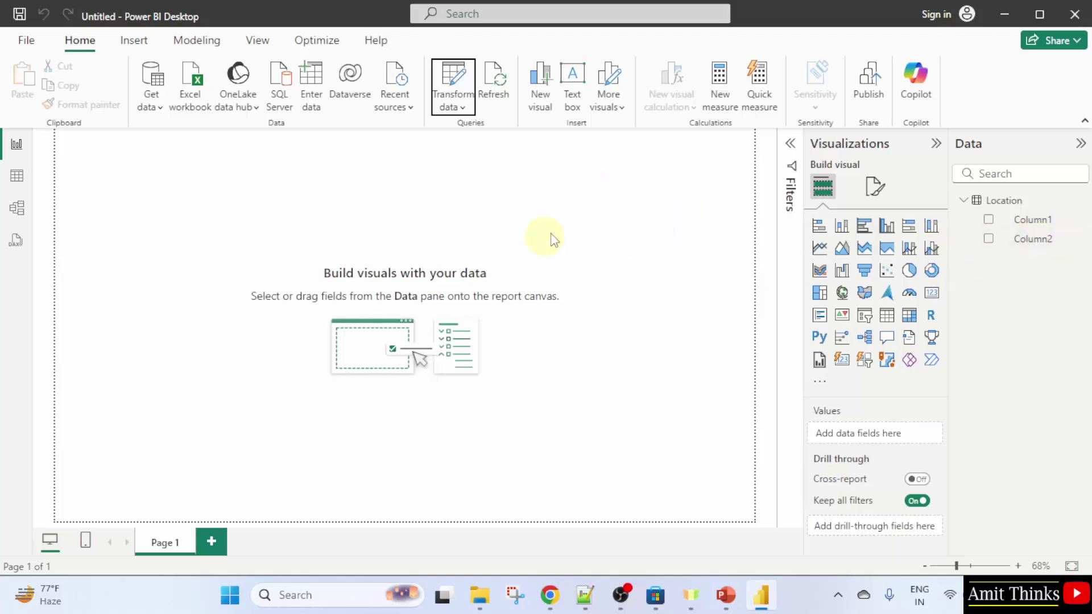
- Open the Location query in the Power Query Editor and use its first row as headers
left_click(463, 110)
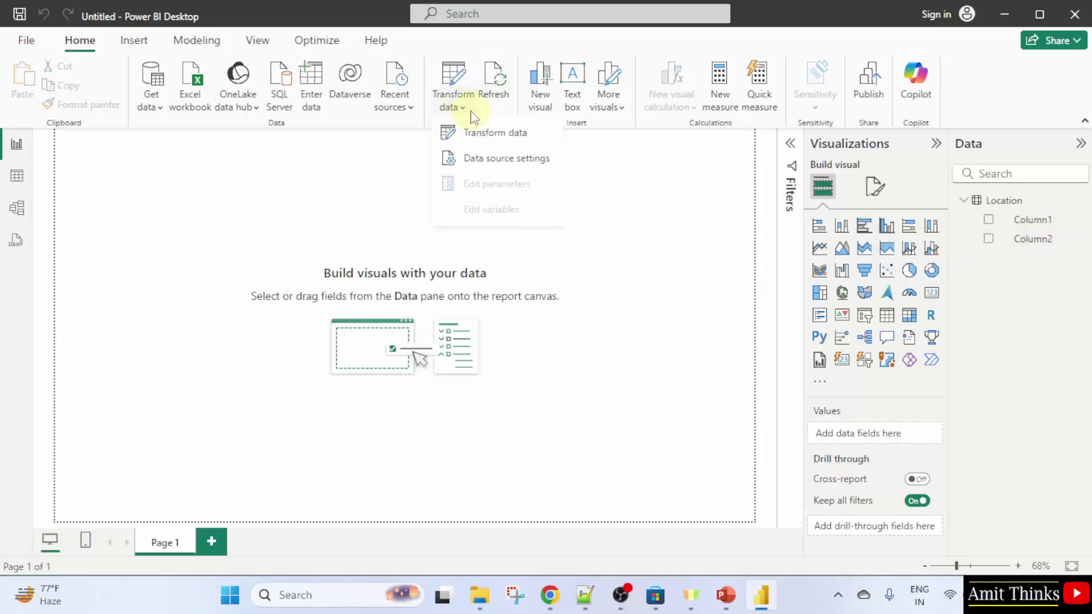
left_click(543, 138)
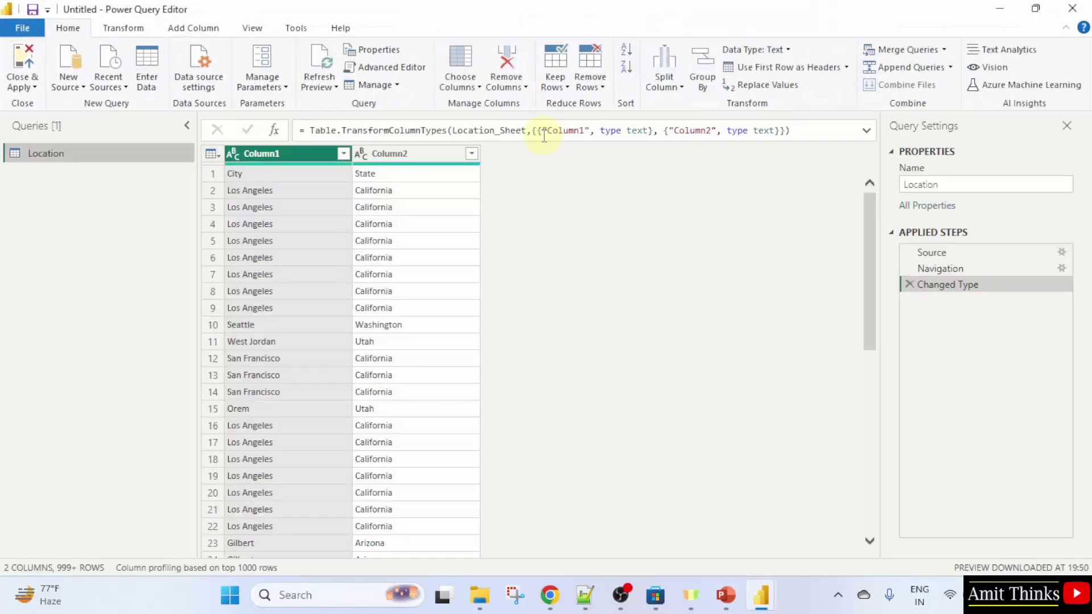
left_click(122, 30)
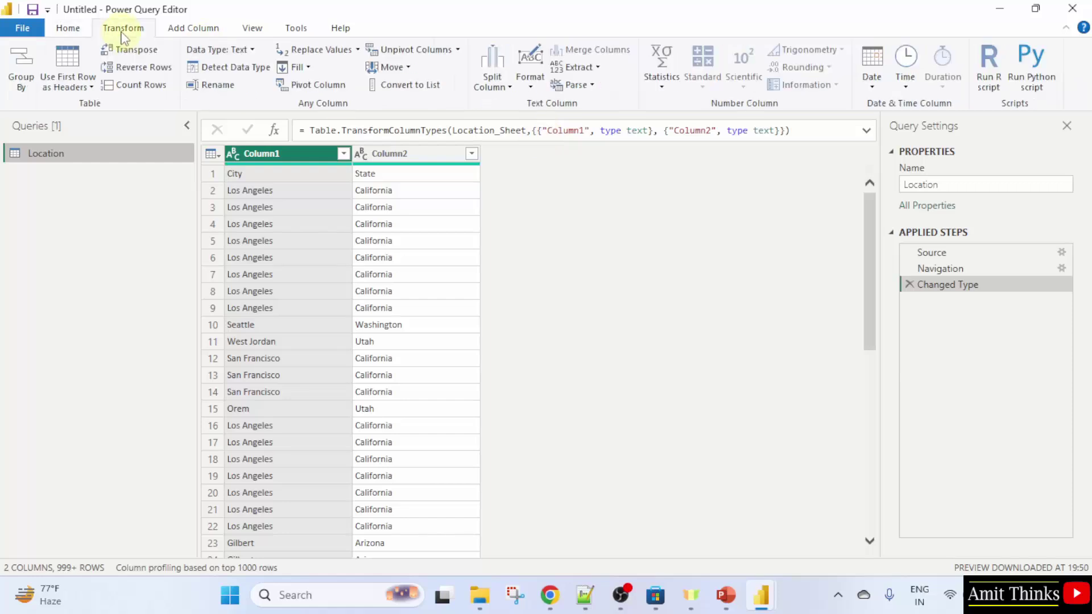
left_click(86, 90)
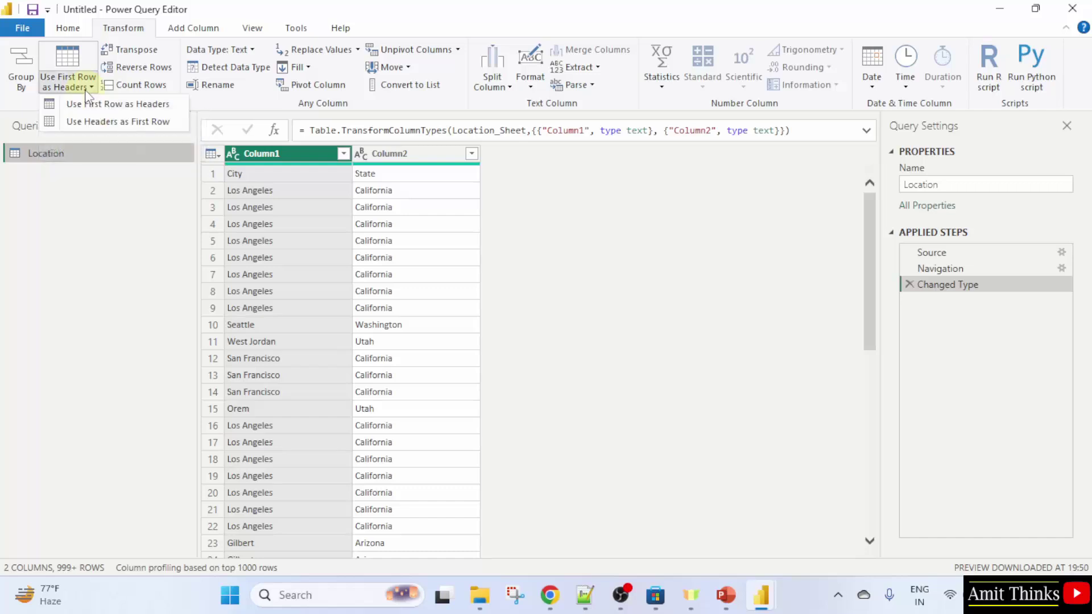
left_click(170, 105)
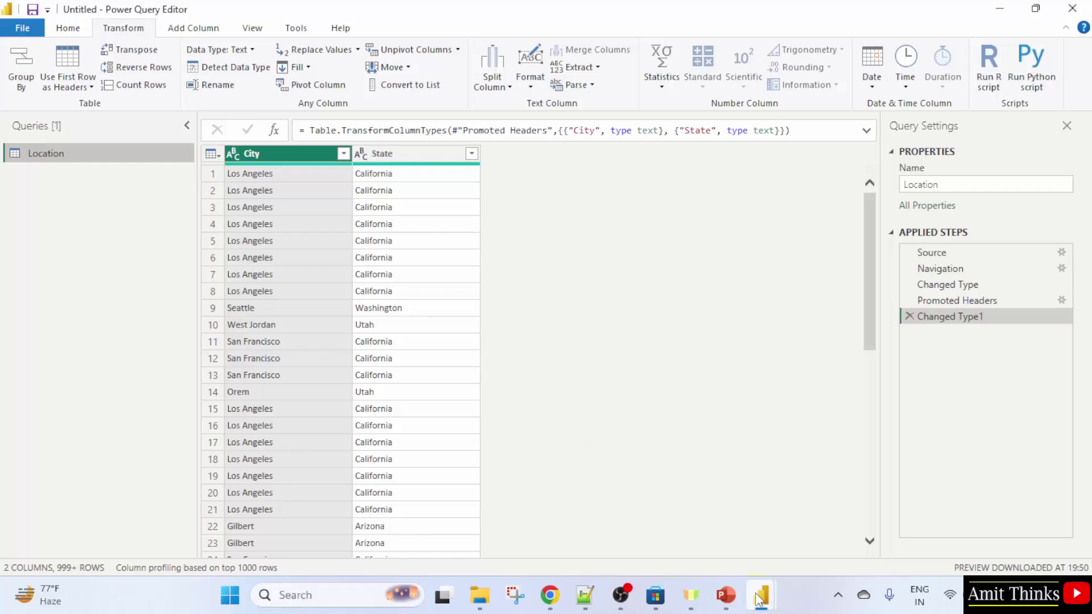
- Return to the main report window and apply the pending query changes
mouse_move(748, 598)
left_click(715, 535)
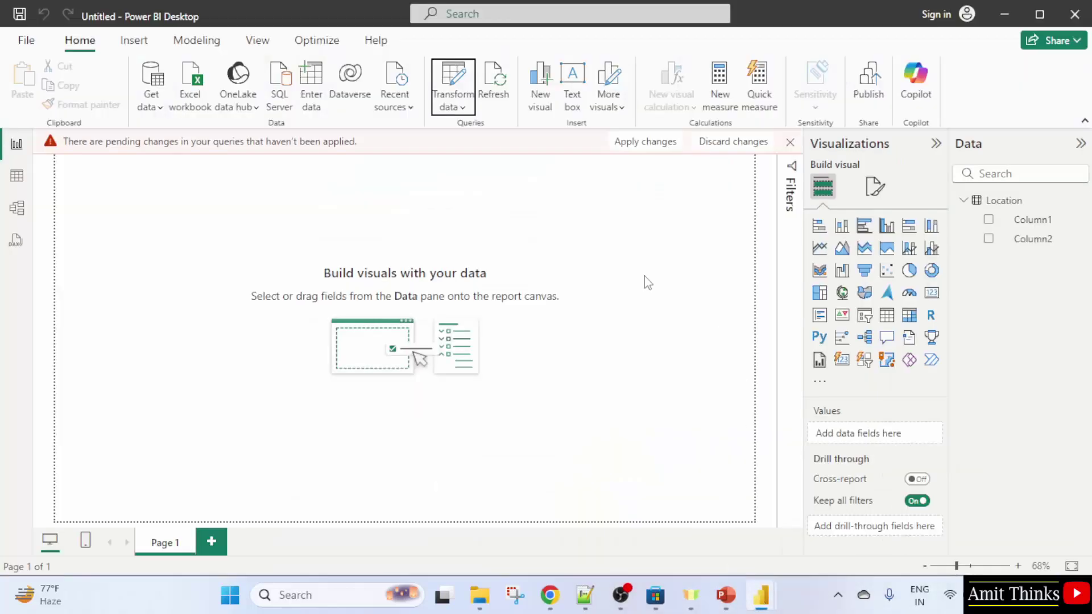
left_click(654, 145)
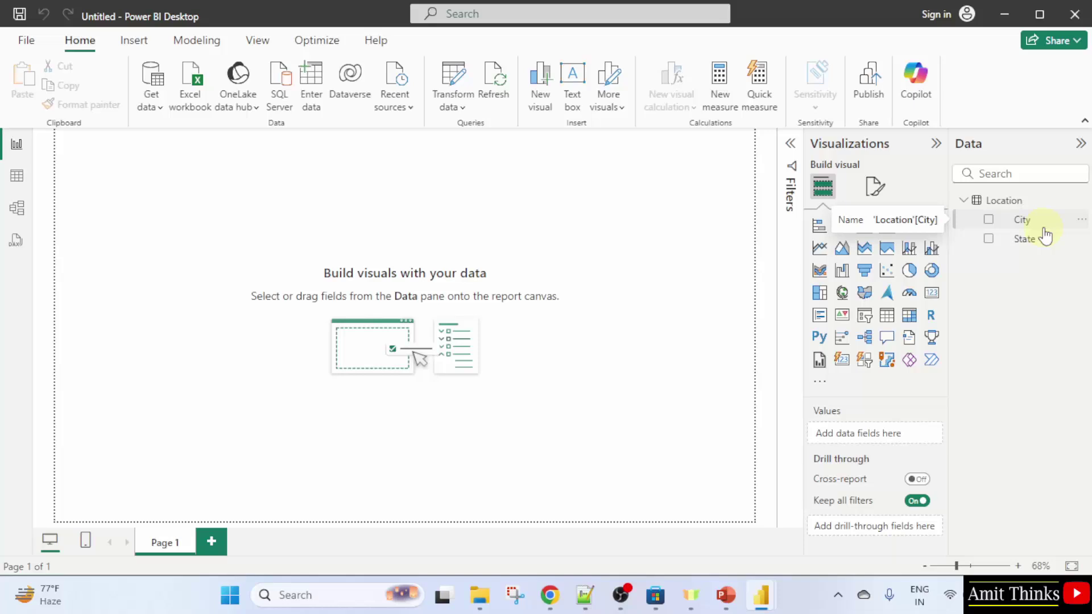
- Add a calculated column to the Location table with the formula Column = [City]& "," & [State]
right_click(1010, 205)
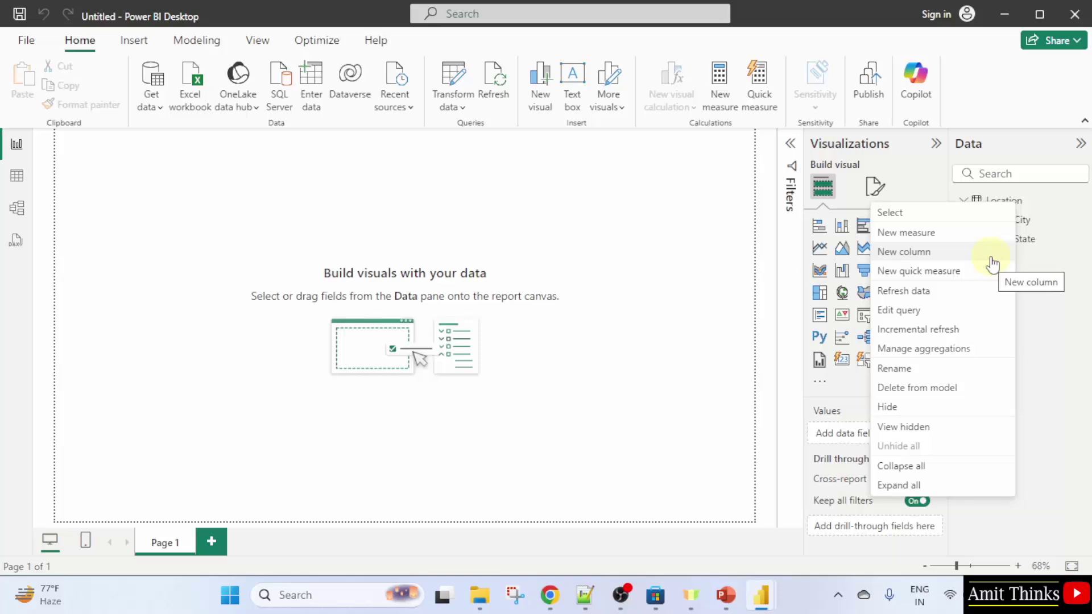
left_click(959, 255)
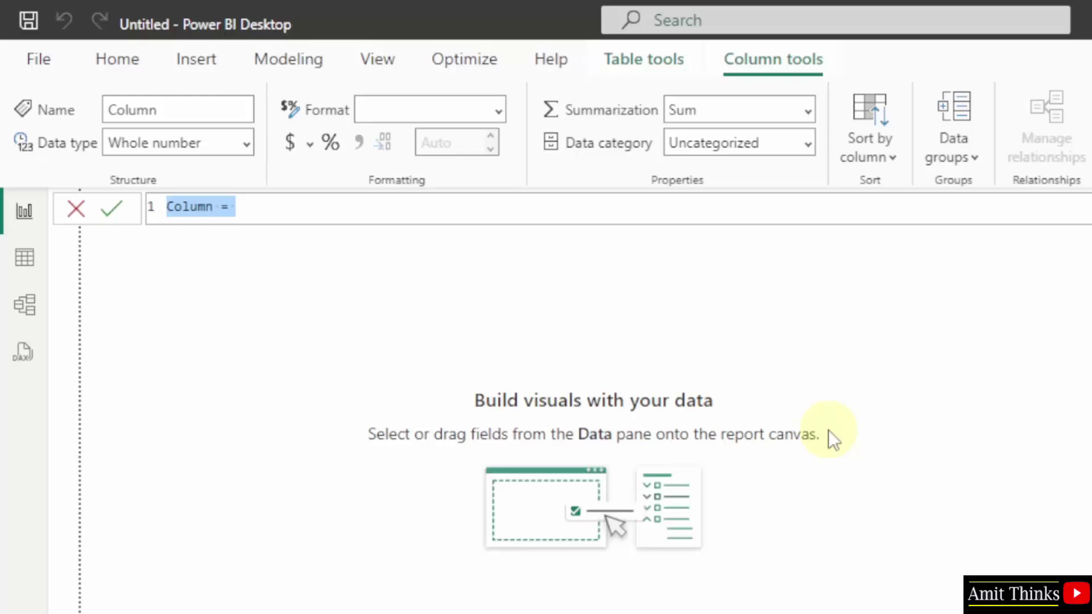
key("End")
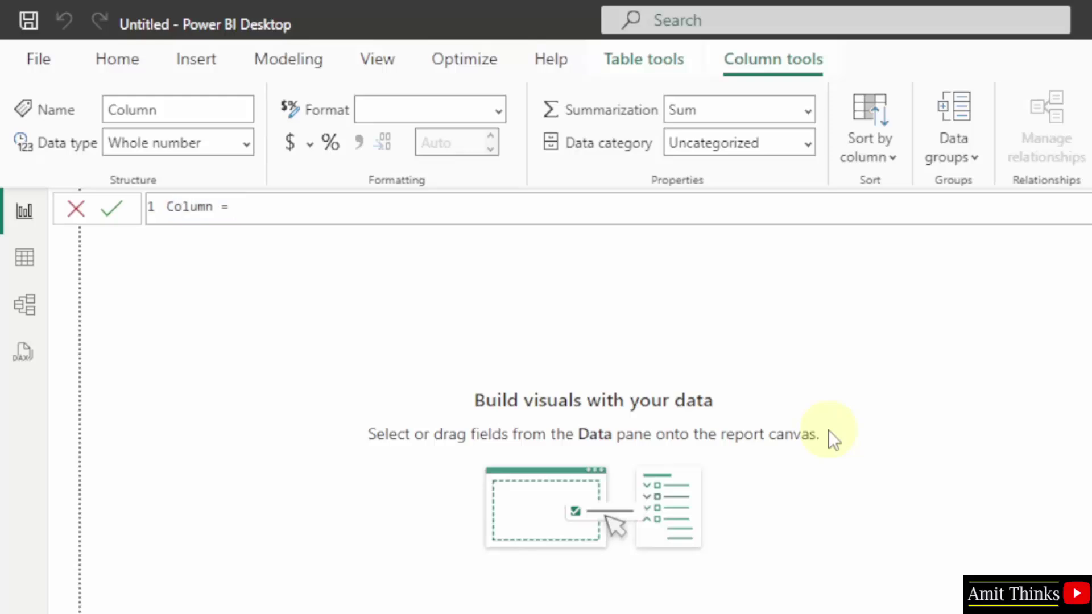
type("[")
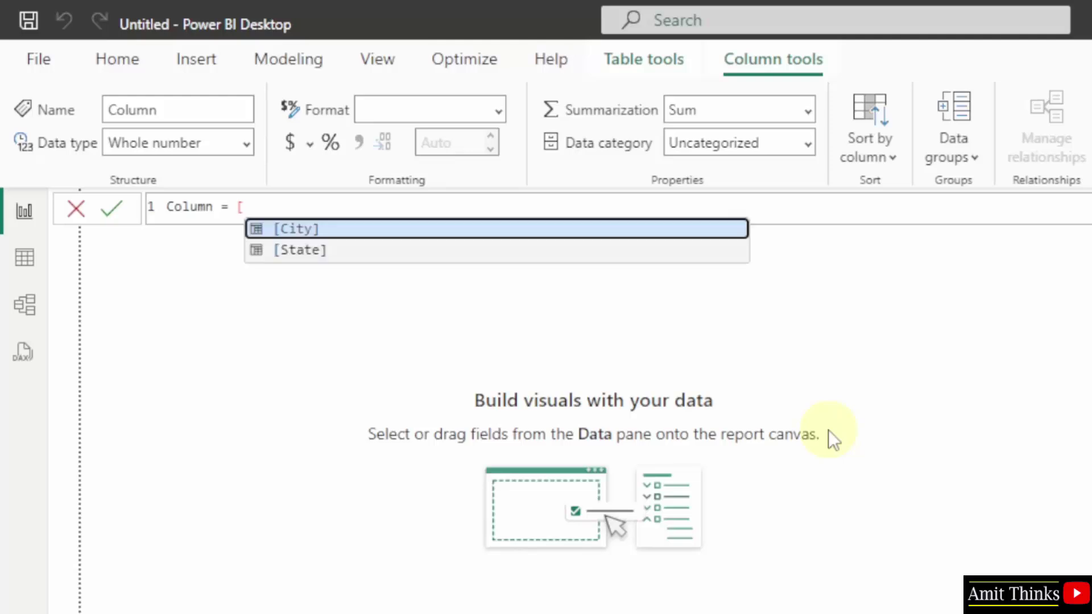
key("Down")
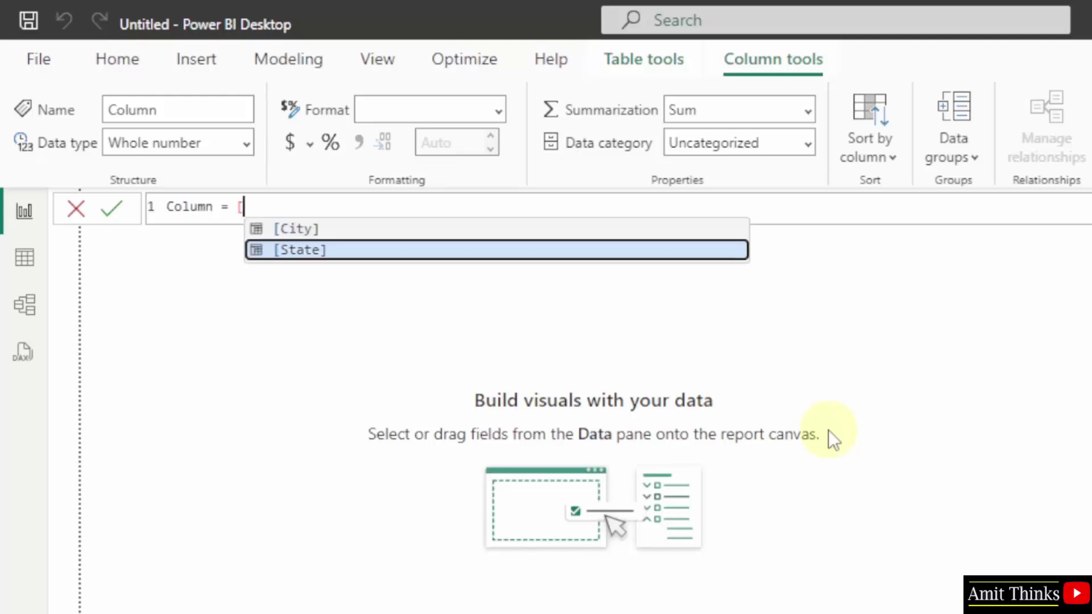
key("Up")
key("Tab")
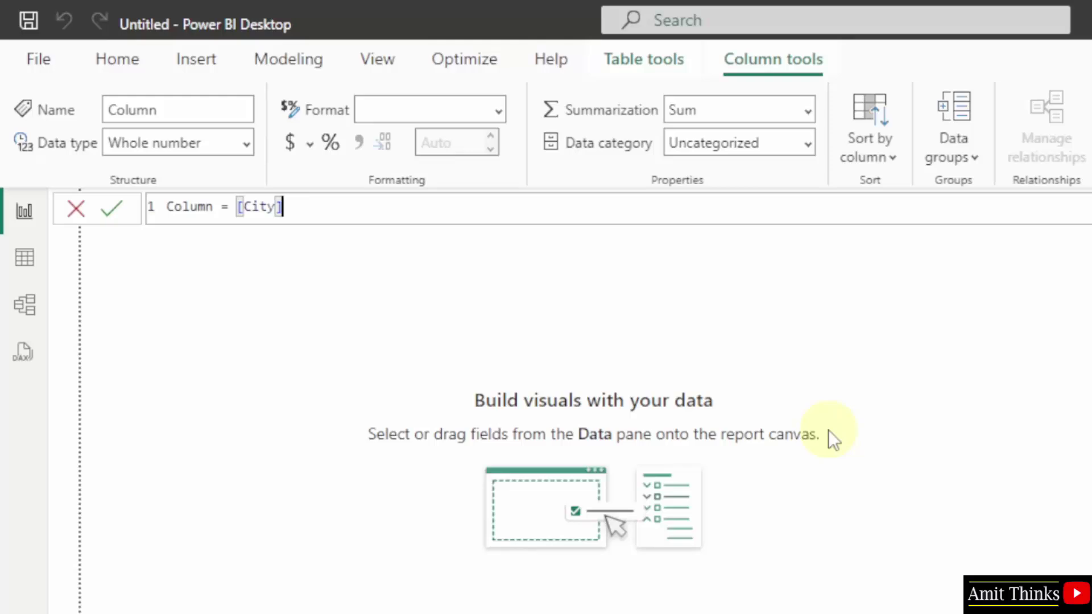
type("& \",\" & [")
key("Down")
key("Tab")
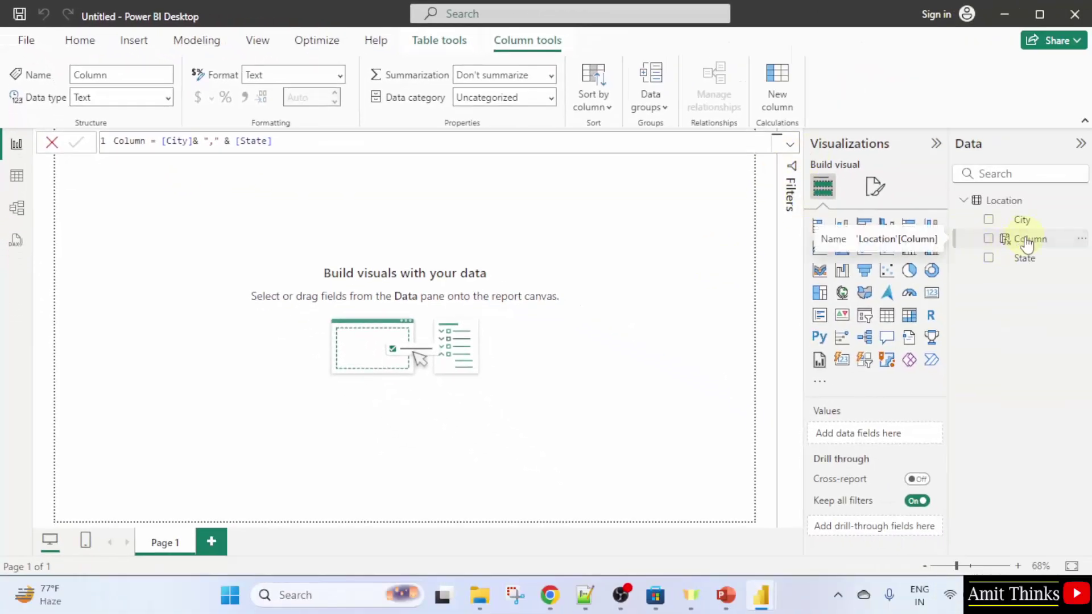
- Rename the new calculated column in the Location table as CityState
right_click(1026, 243)
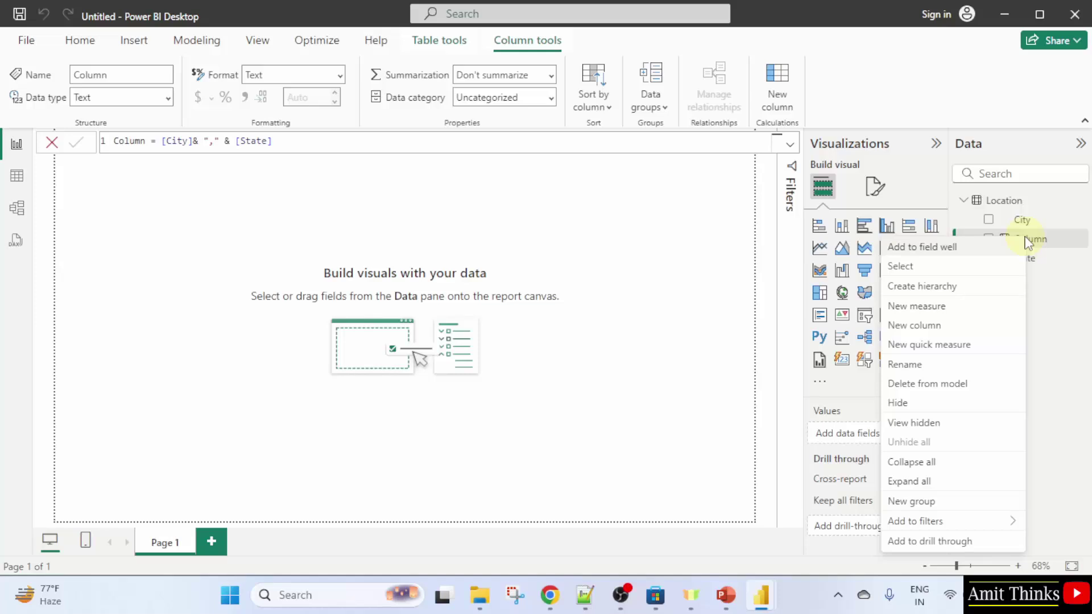
left_click(958, 367)
type("CityStat")
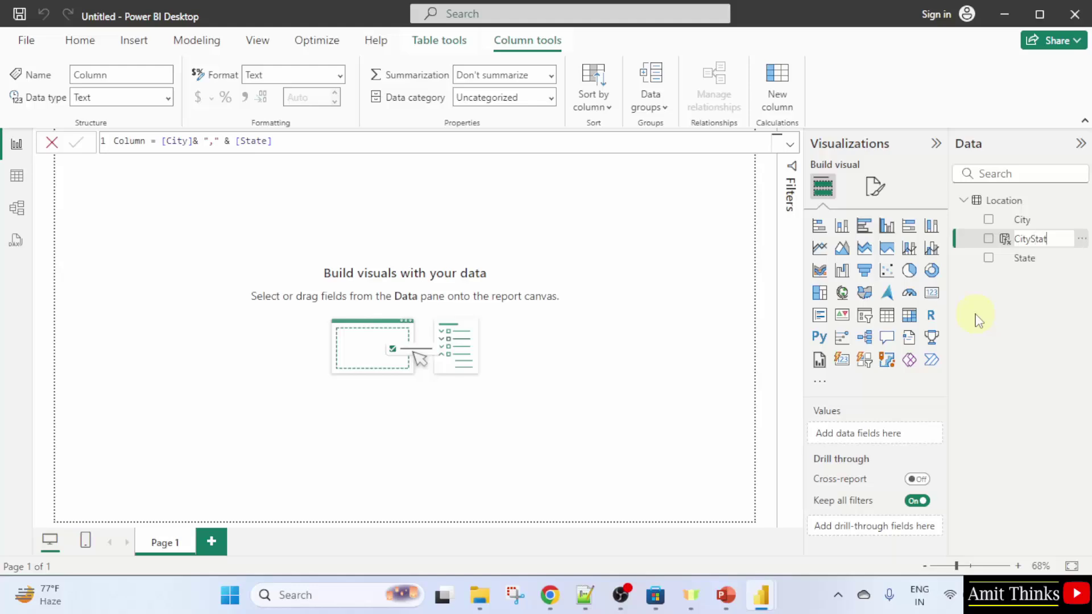
type("e")
key("Return")
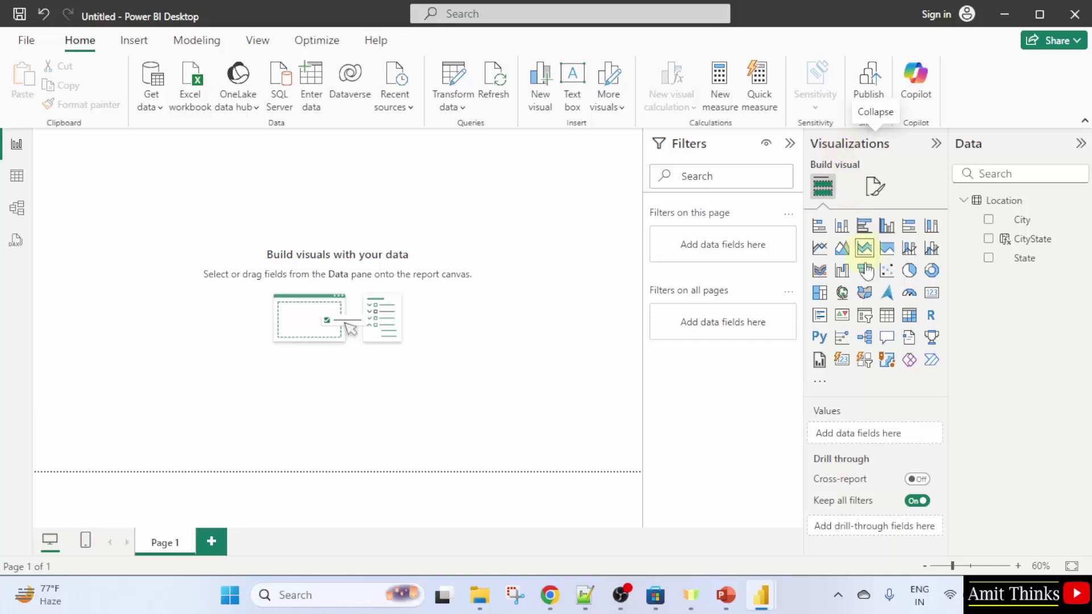
- Insert an enlarged table visual on the report page and add the CityState field to it
left_click(887, 316)
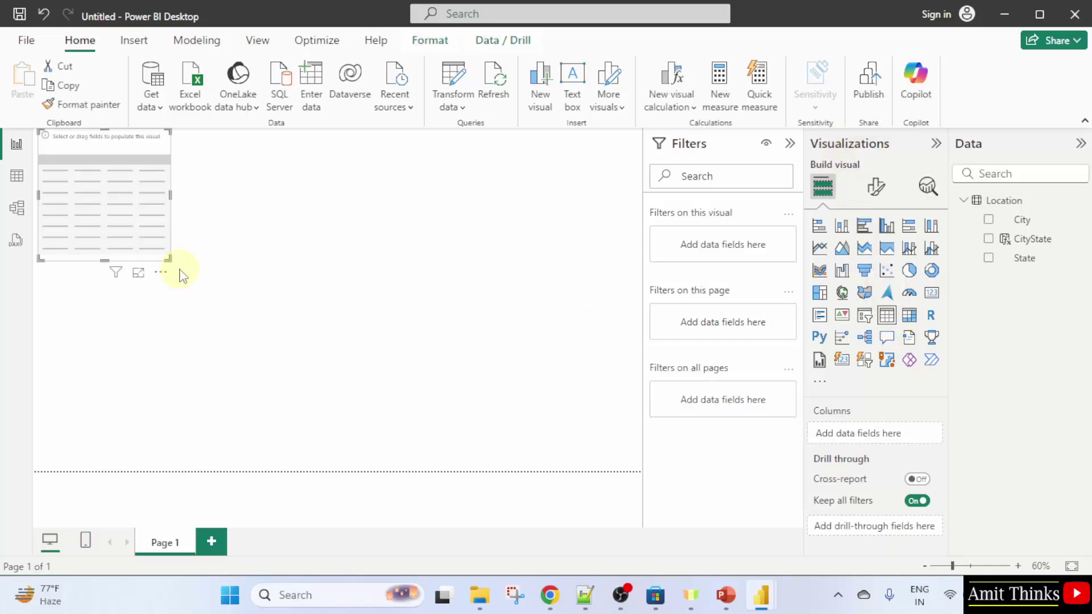
left_click_drag(170, 261, 460, 359)
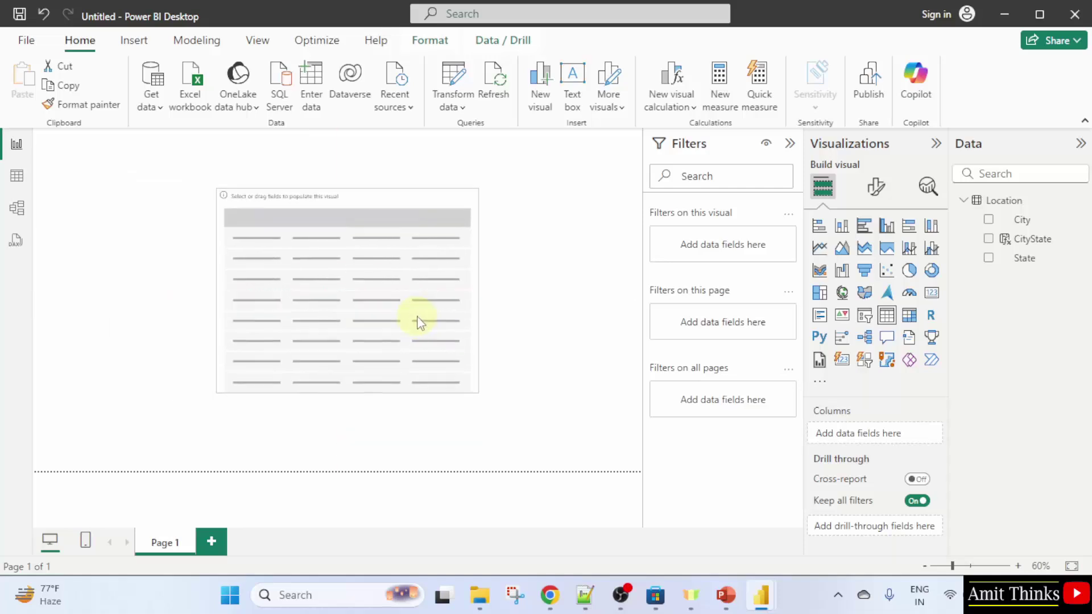
left_click(989, 240)
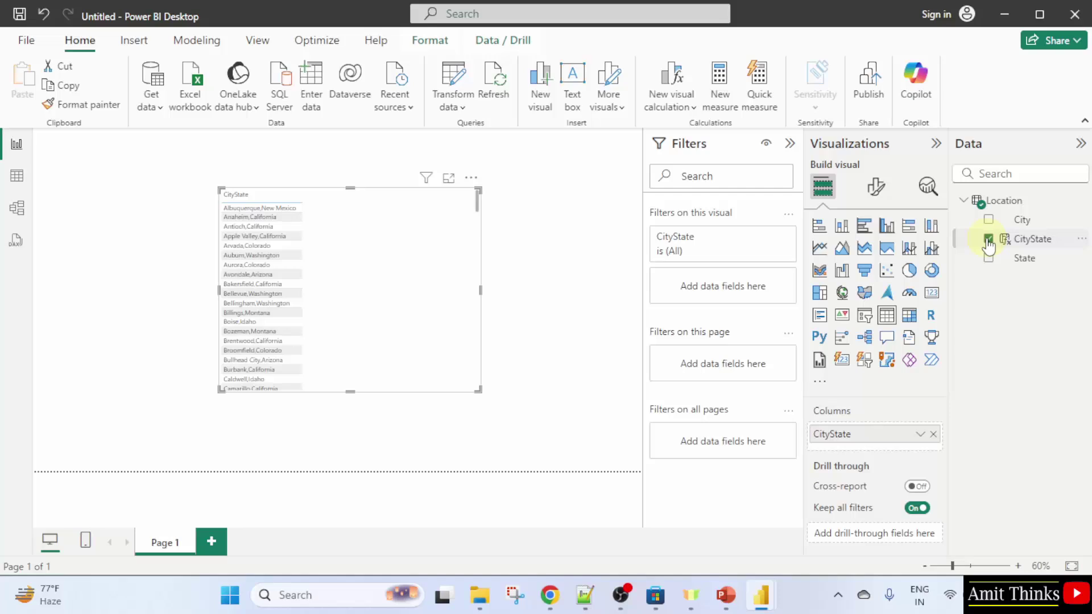
- Move the table visual higher on the page and resize it to a taller, narrower shape around the CityState column
left_click_drag(480, 390, 598, 454)
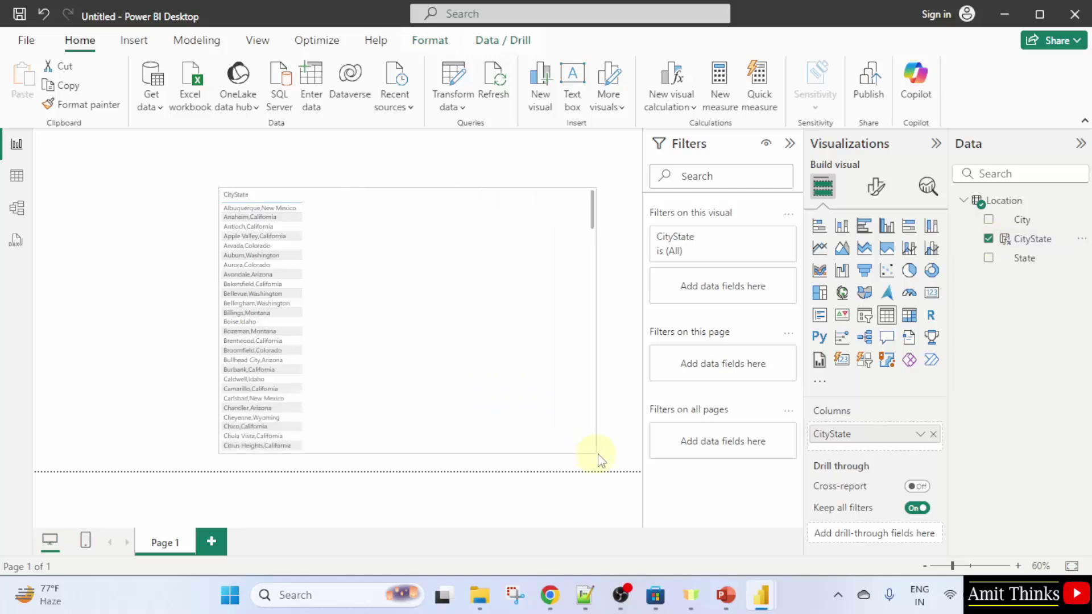
left_click_drag(480, 309, 487, 270)
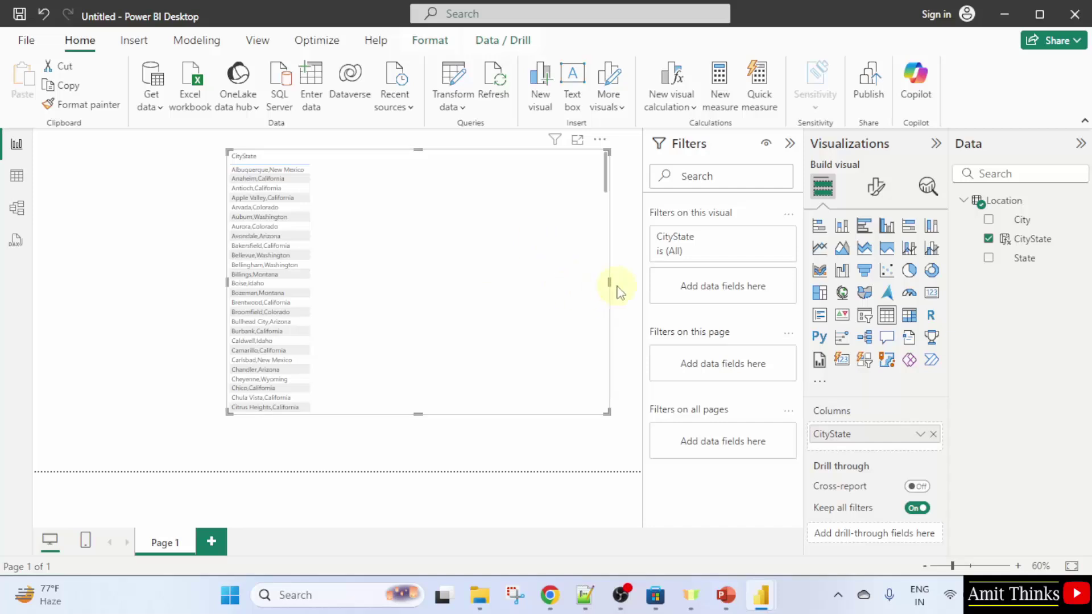
left_click_drag(606, 285, 323, 277)
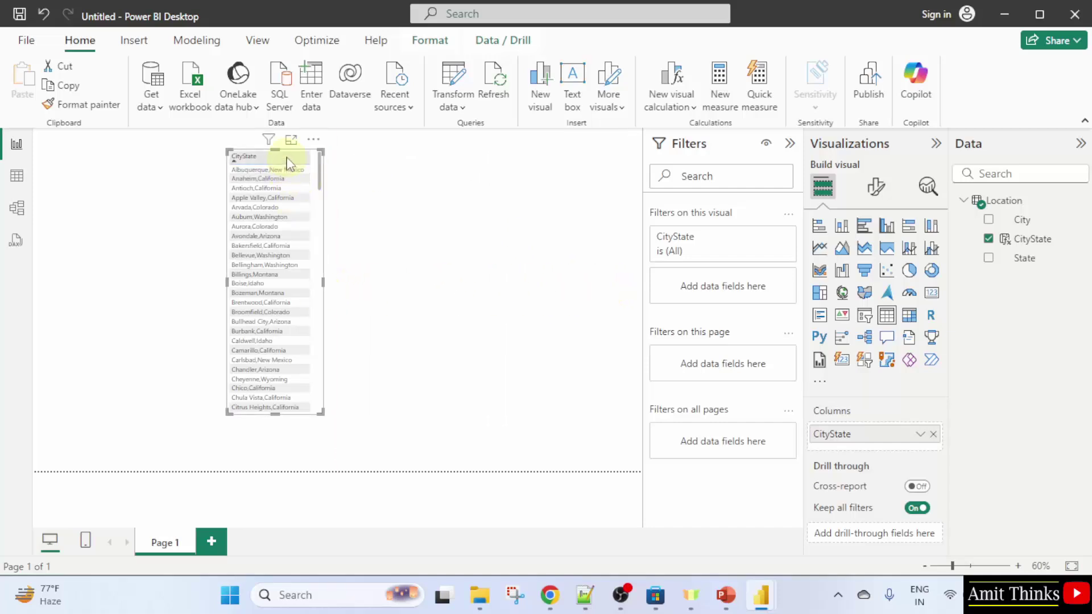
- Set the font size of the table's values to 13 and enlarge the visual so each entry fits on one line
left_click(876, 187)
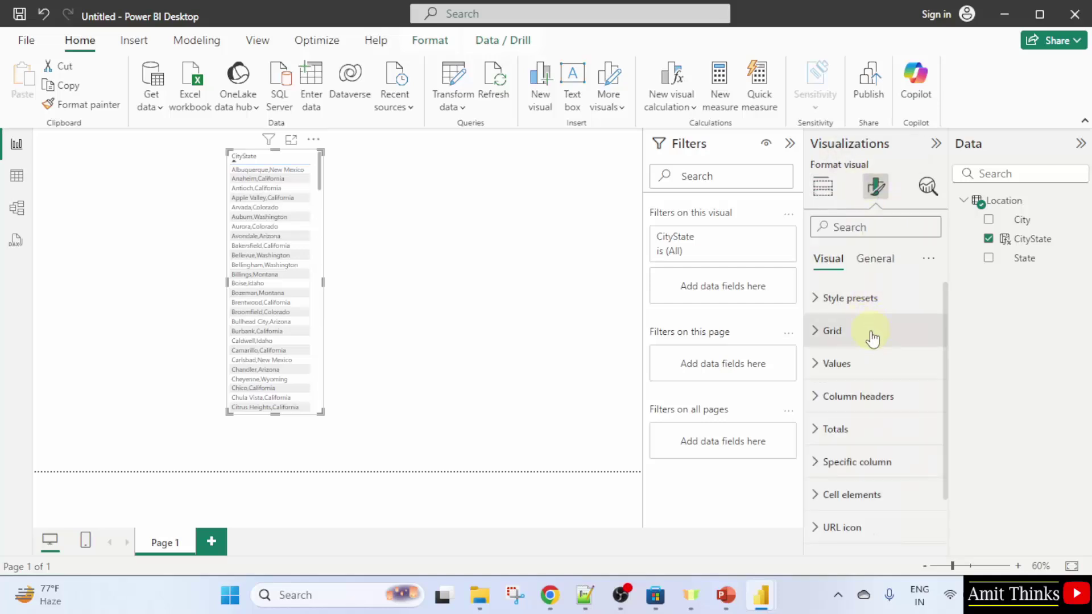
left_click(887, 379)
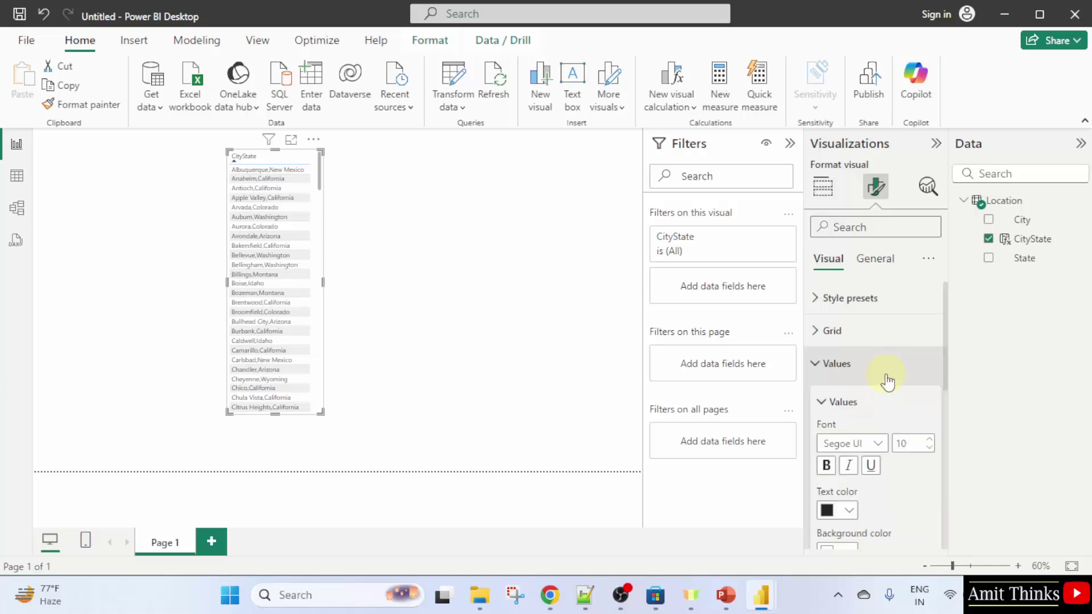
scroll(887, 381, "down", 2)
left_click(902, 365)
type("1")
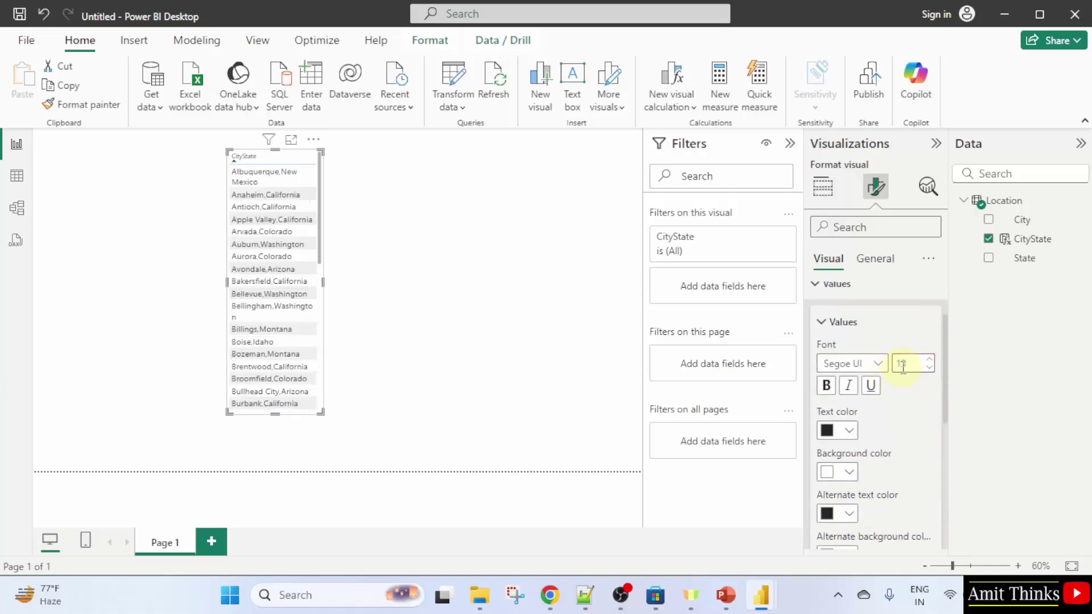
left_click_drag(322, 413, 358, 456)
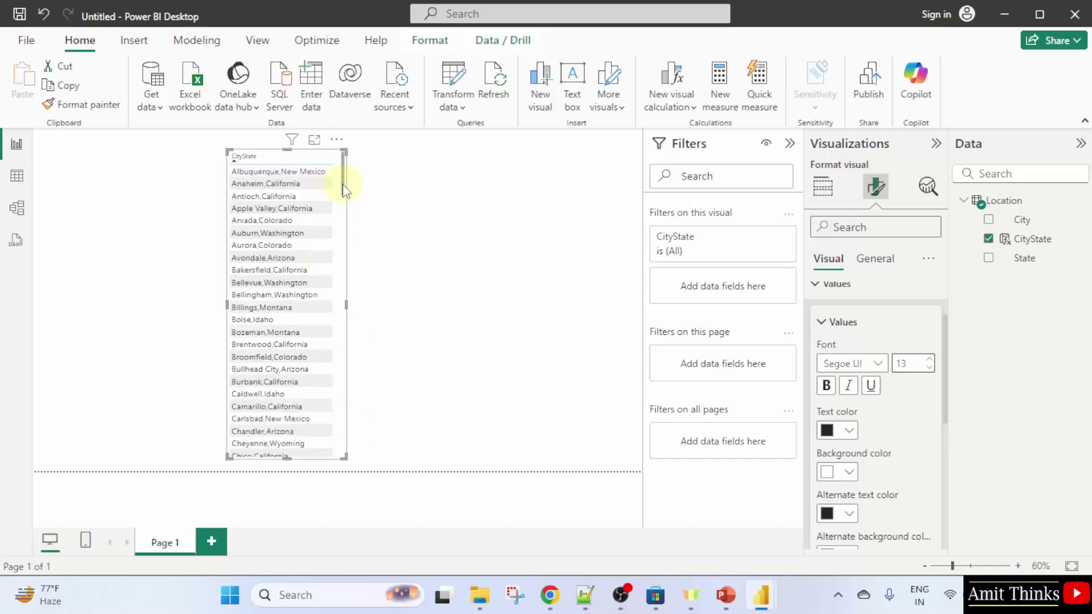
left_click_drag(343, 176, 358, 293)
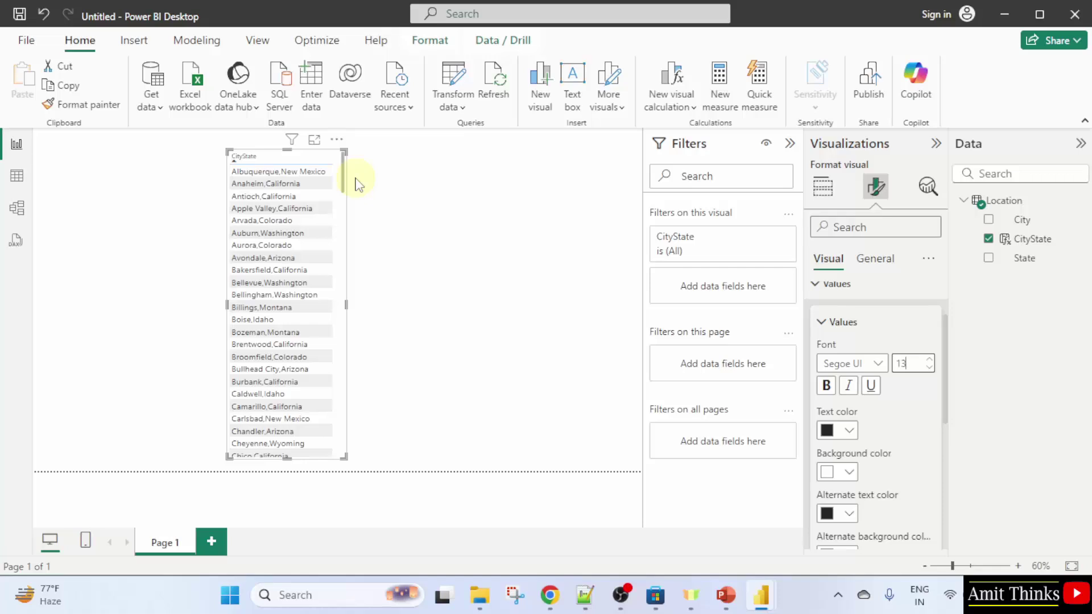
- Save the report in the All excel files folder, named with the author's first name followed by "DAX Calculated Columns"
left_click(18, 20)
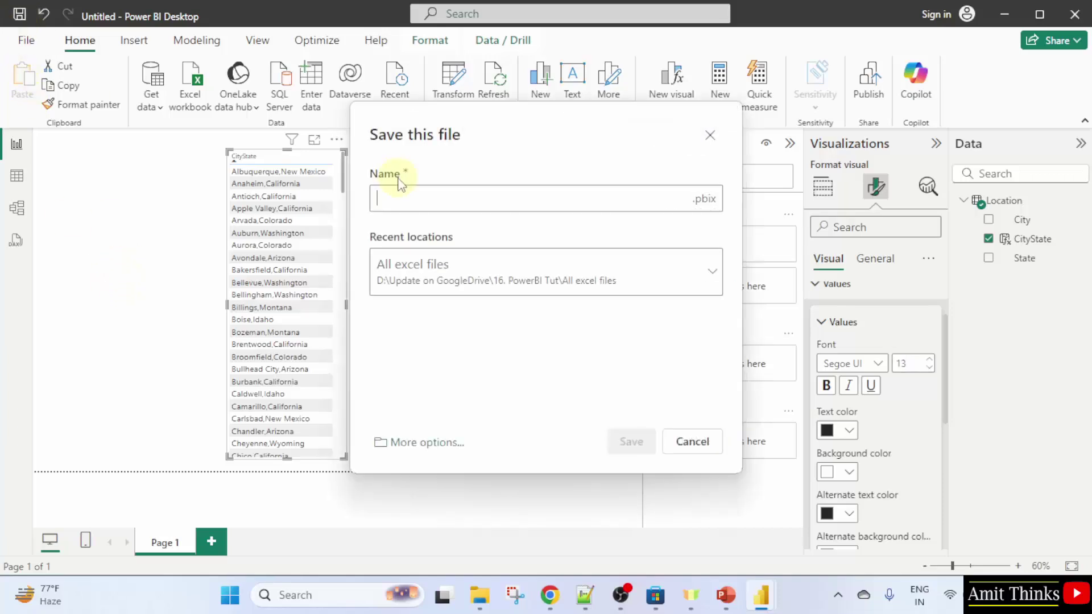
type("Amit")
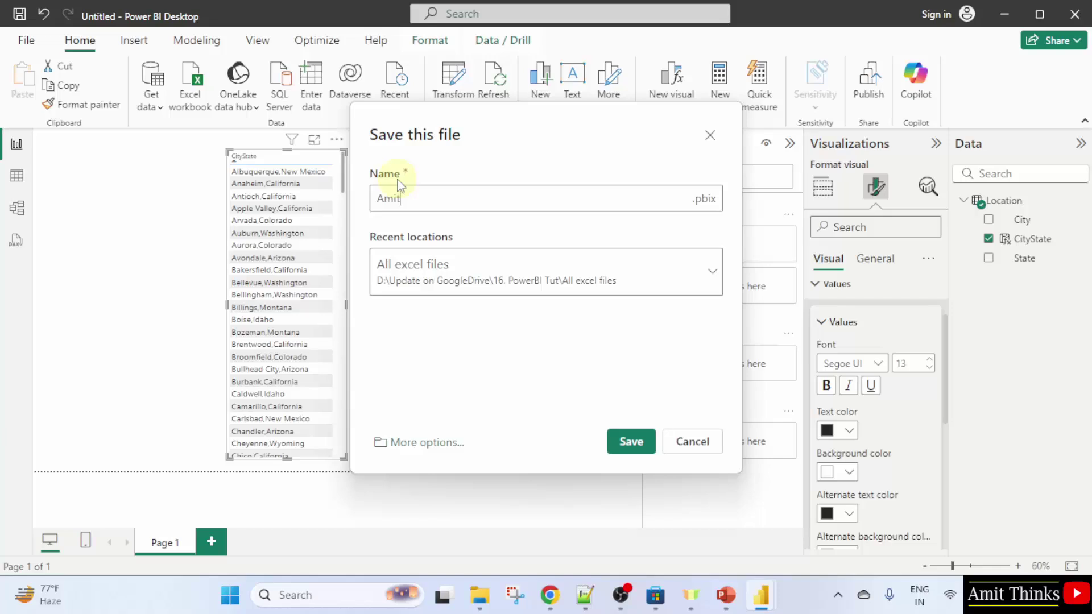
type(" DAX Calculated Columns")
left_click_drag(553, 198, 353, 202)
left_click(630, 441)
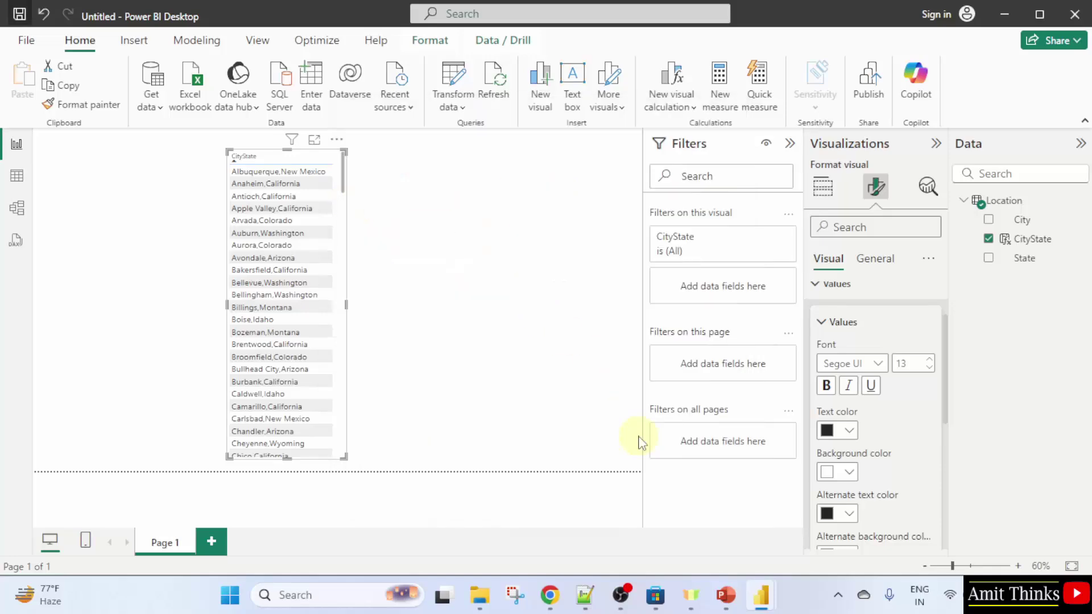